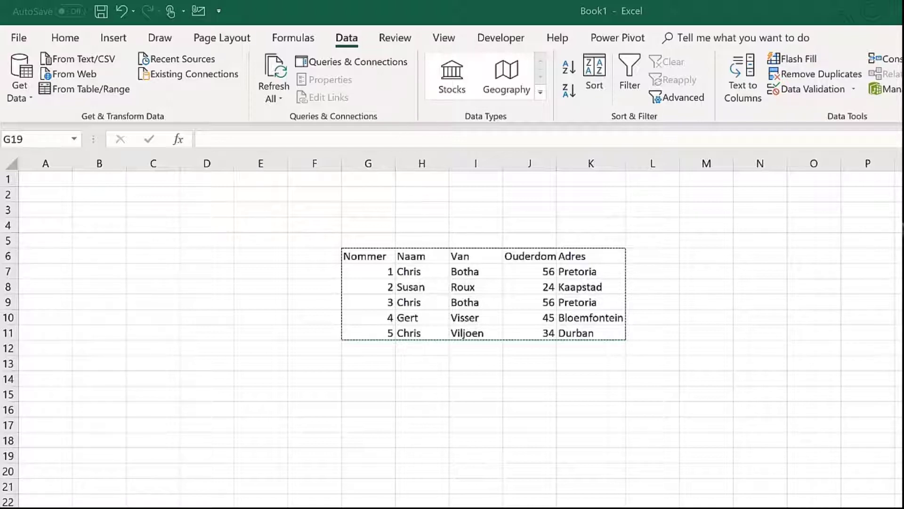
- Examine the table's headers from Nommer to Adres and compare the repeated entries in the Naam column
click(356, 281)
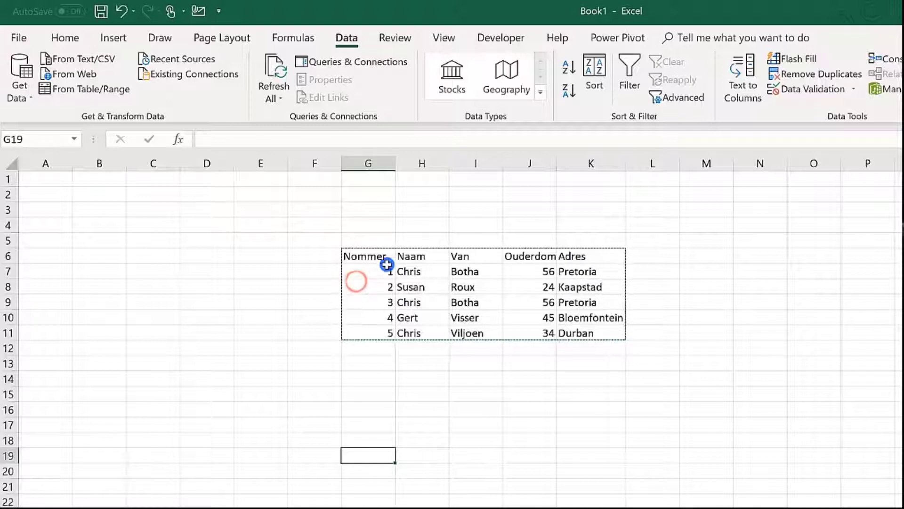
click(406, 255)
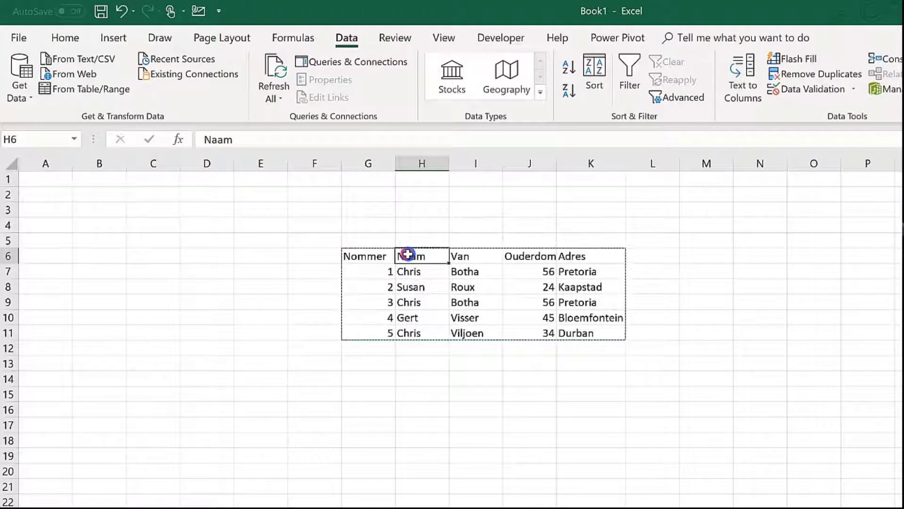
click(456, 256)
click(520, 256)
click(596, 256)
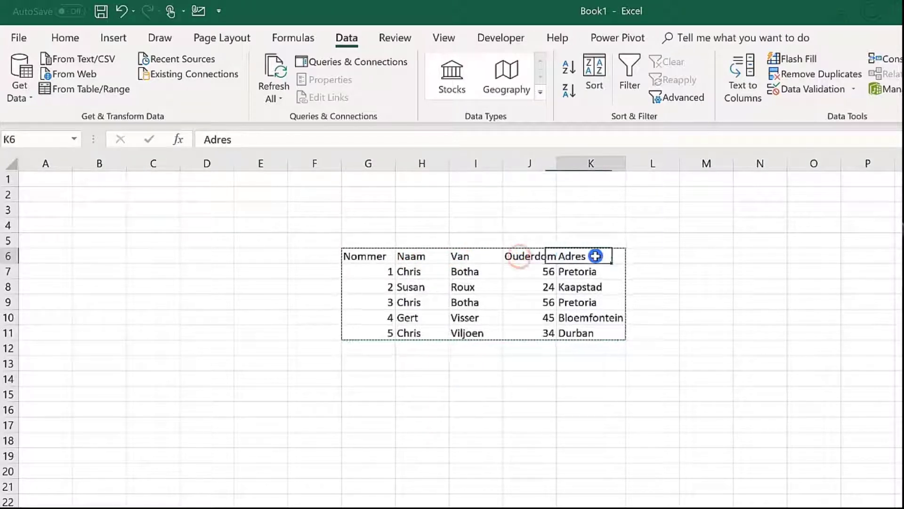
click(720, 241)
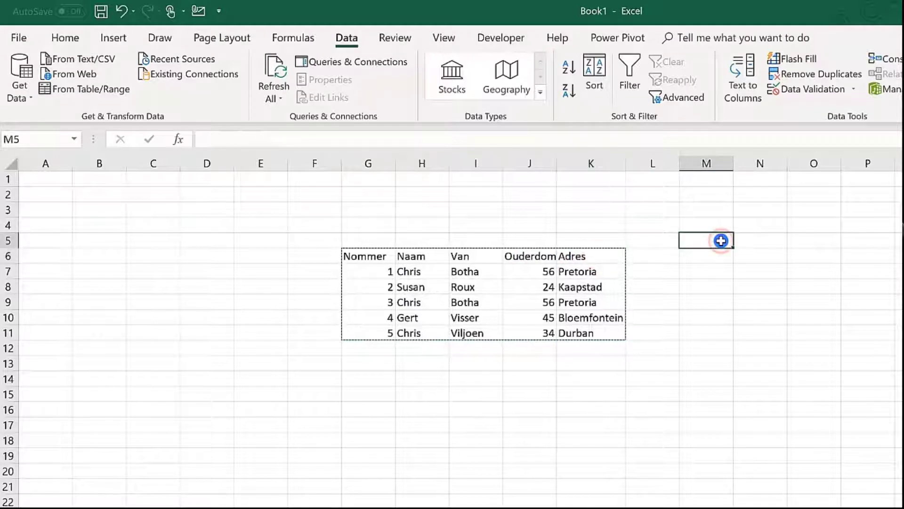
key(Escape)
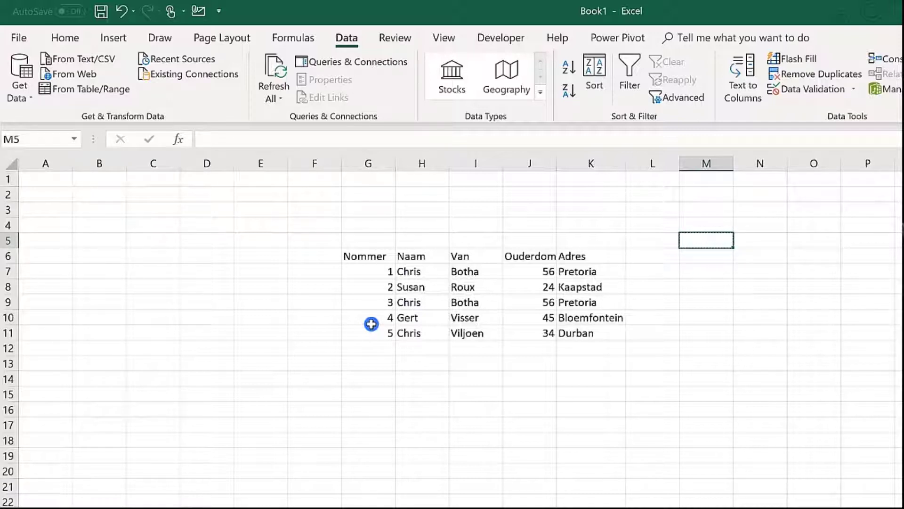
click(408, 272)
click(411, 301)
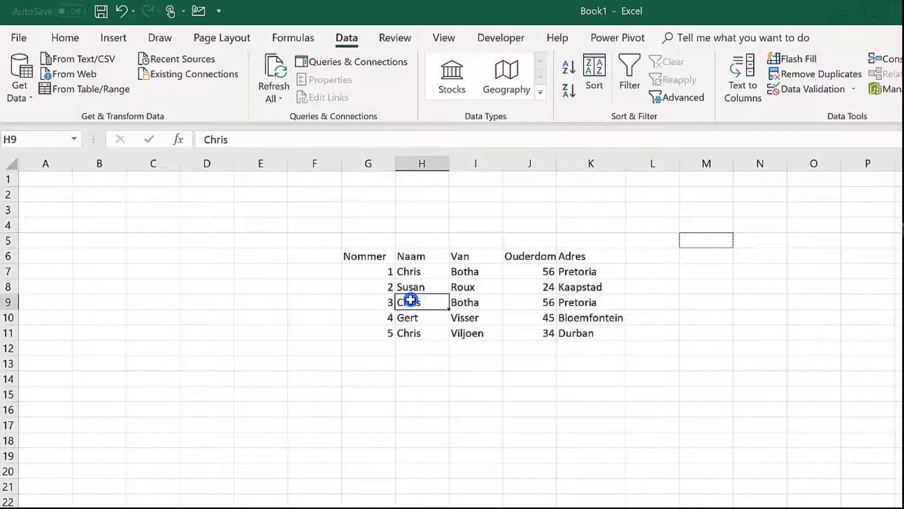
click(410, 271)
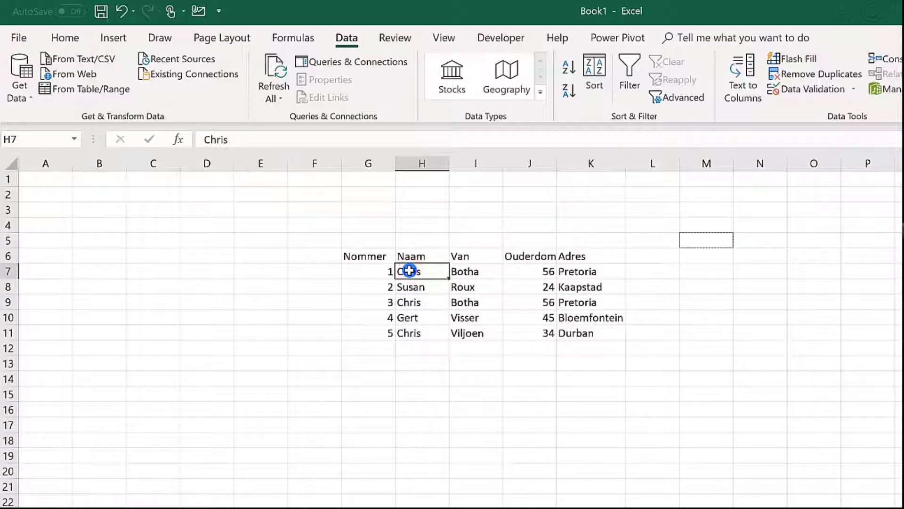
click(413, 301)
click(414, 333)
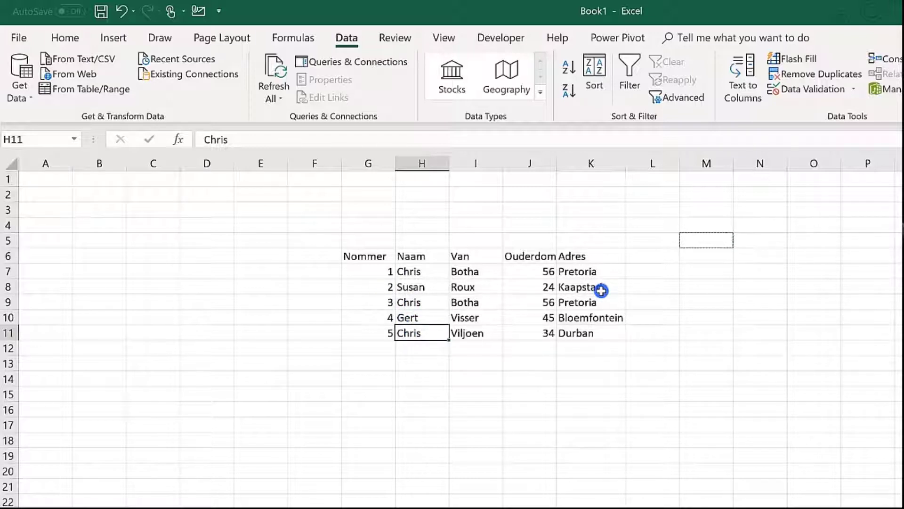
- Remove duplicate records from the table by comparing only the Naam column, treating the first row as headers
click(420, 272)
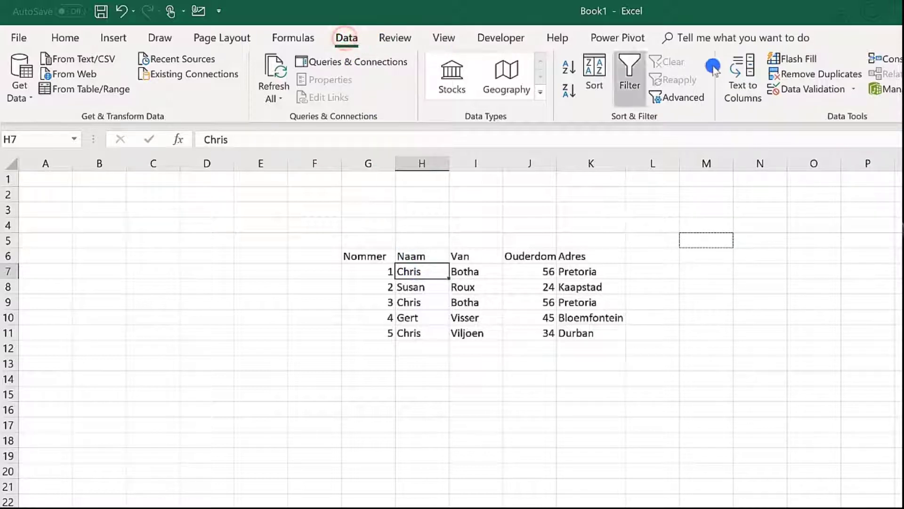
click(828, 74)
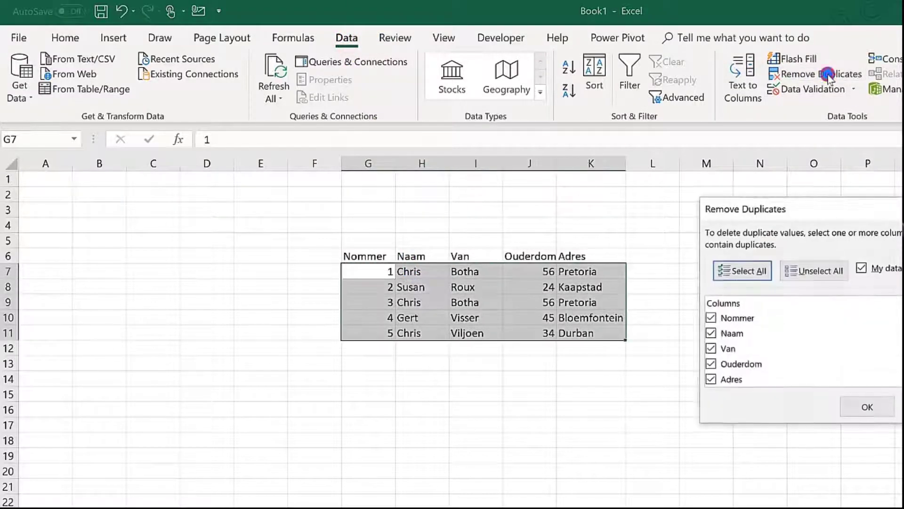
drag(771, 212, 712, 207)
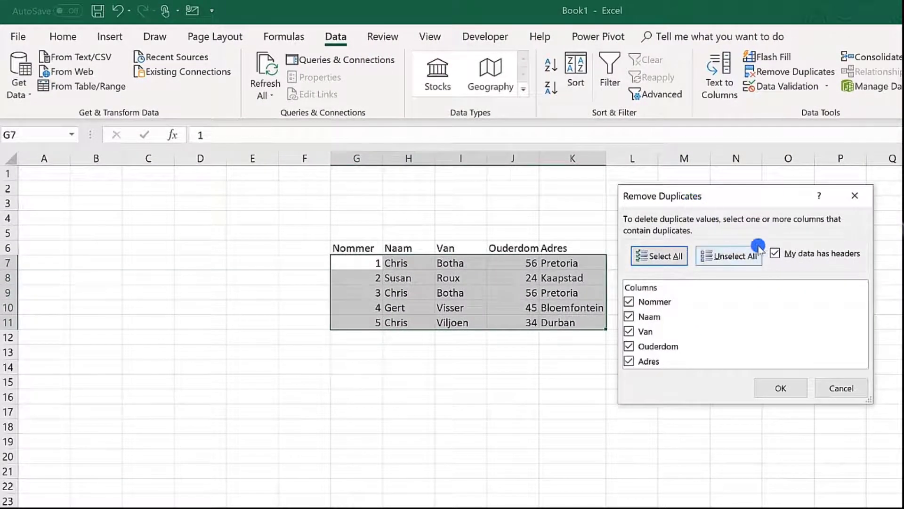
click(782, 256)
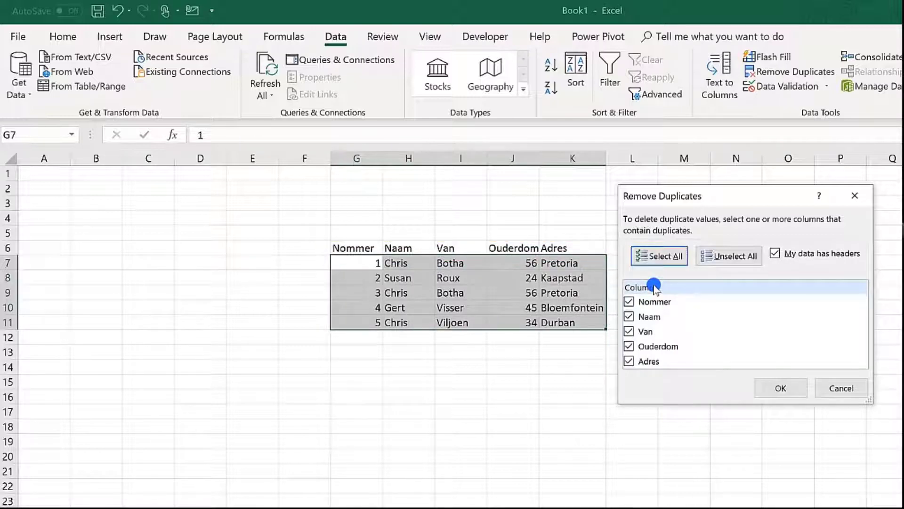
click(629, 301)
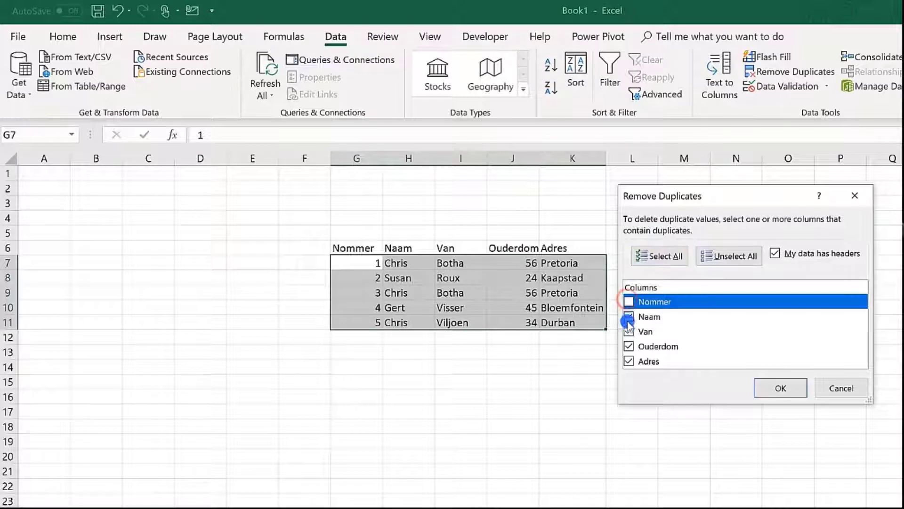
click(629, 331)
click(628, 347)
click(628, 361)
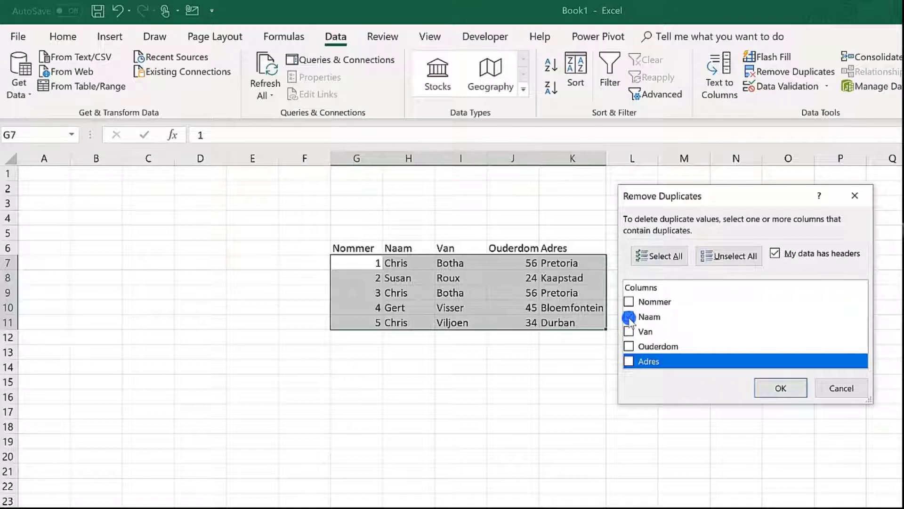
click(764, 387)
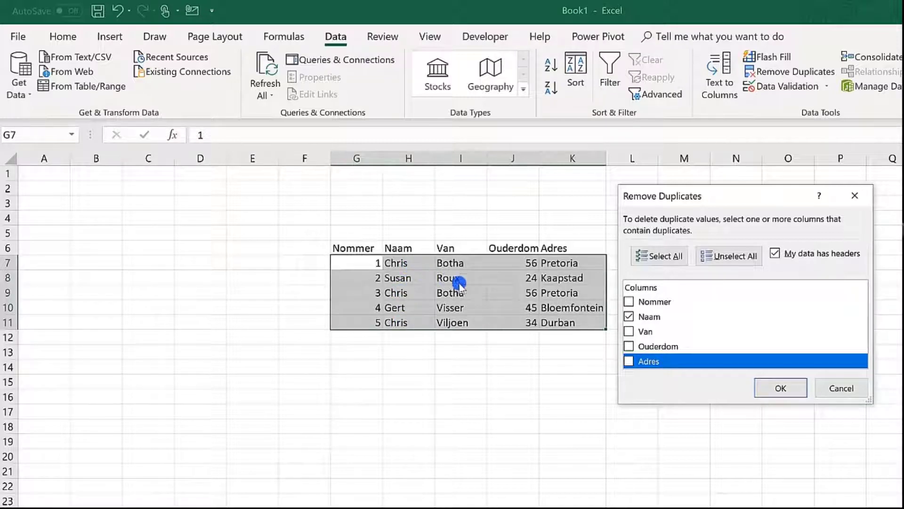
click(767, 388)
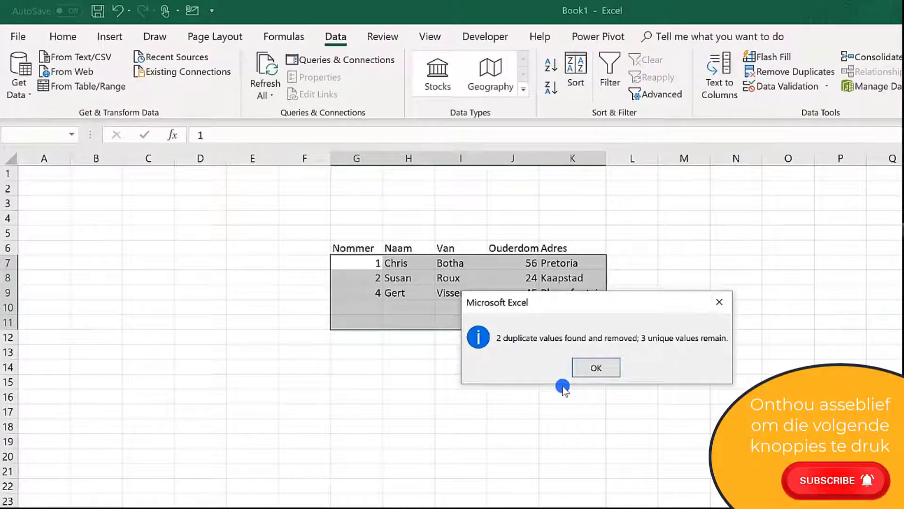
click(583, 366)
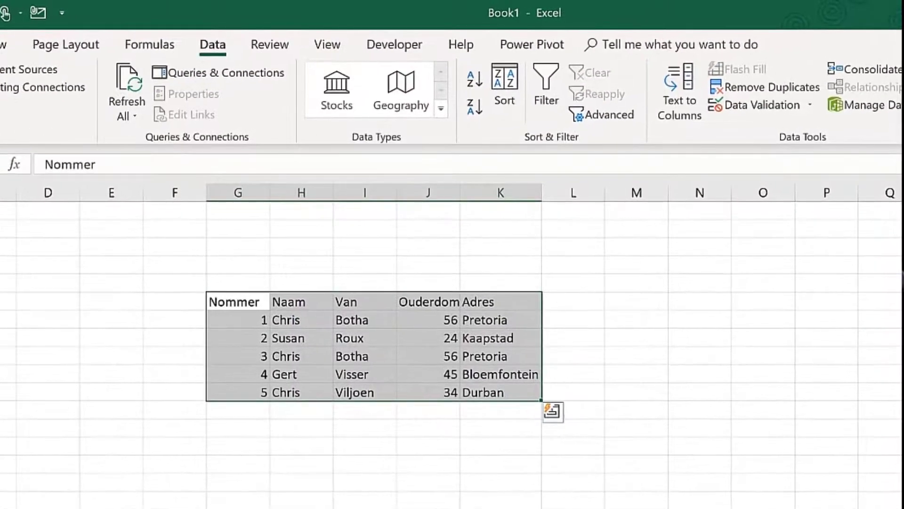
- Delete the whole Nommer column from the sheet
click(298, 317)
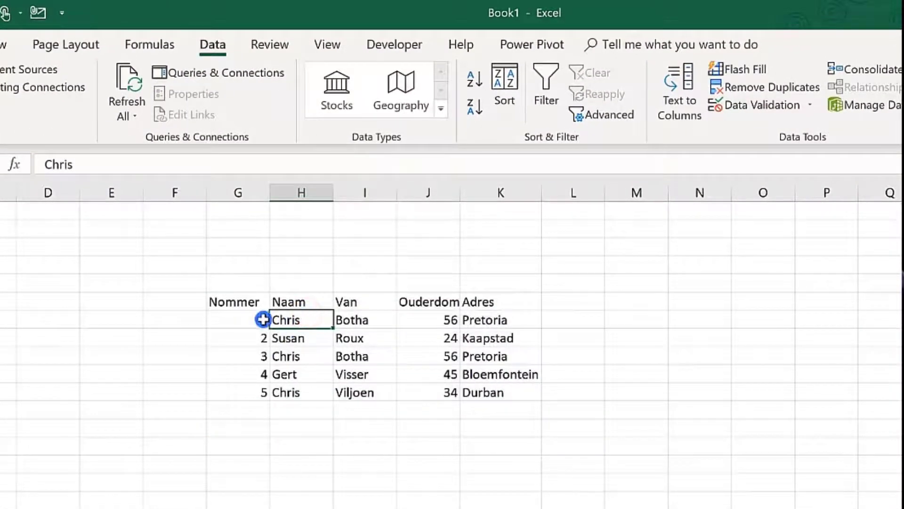
drag(238, 320, 468, 320)
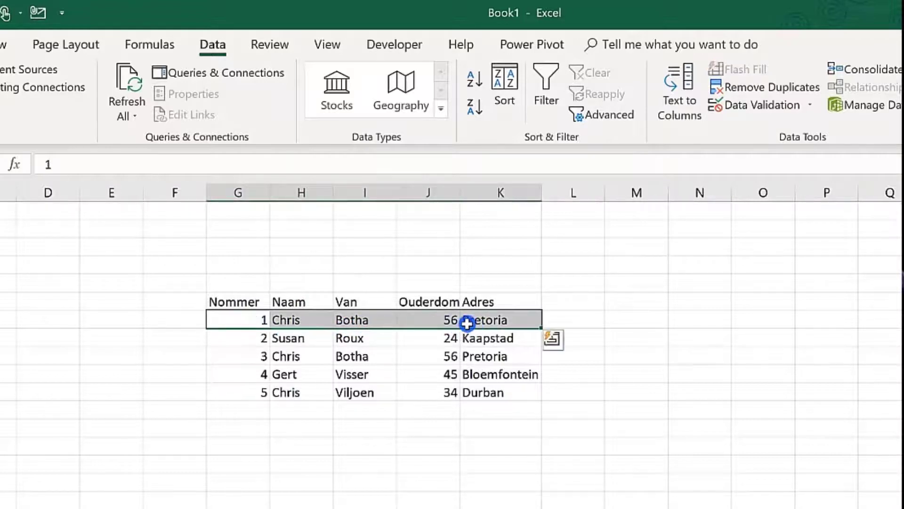
click(235, 197)
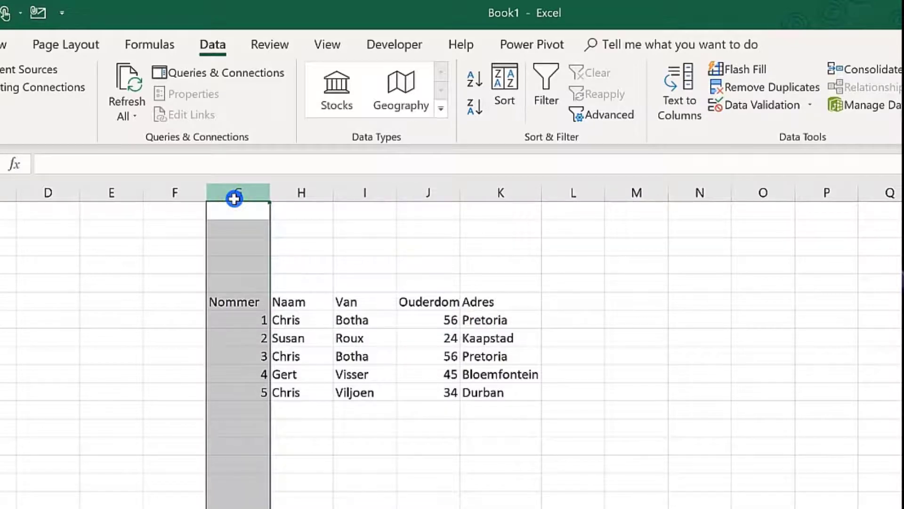
right_click(234, 198)
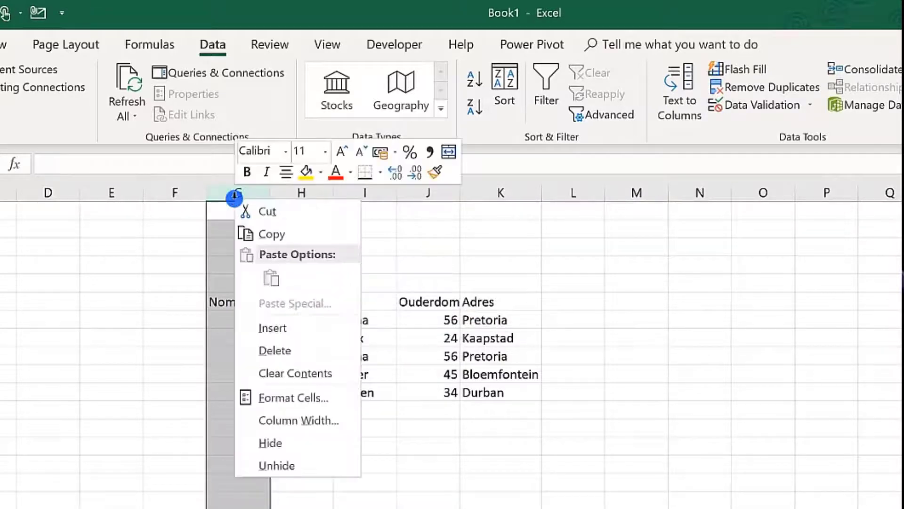
click(277, 351)
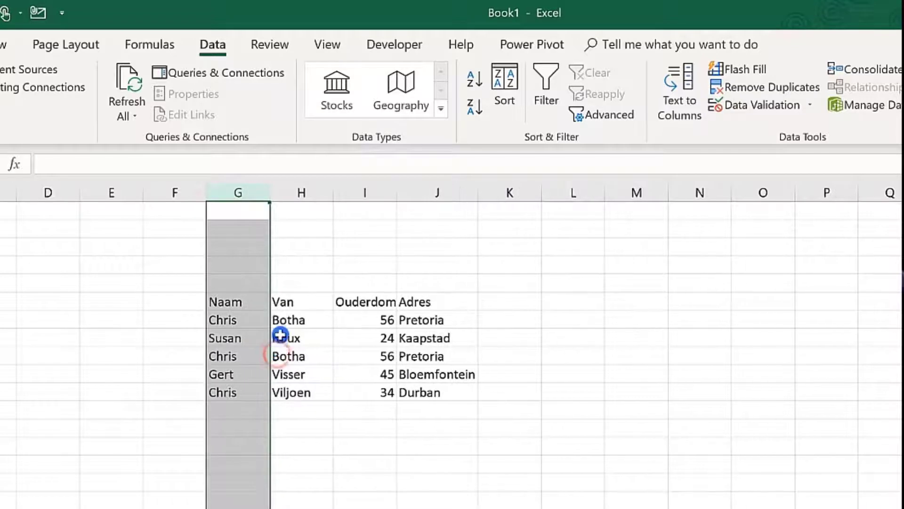
- Compare the first and third records across the Naam, Van, Ouderdom and Adres columns
click(283, 301)
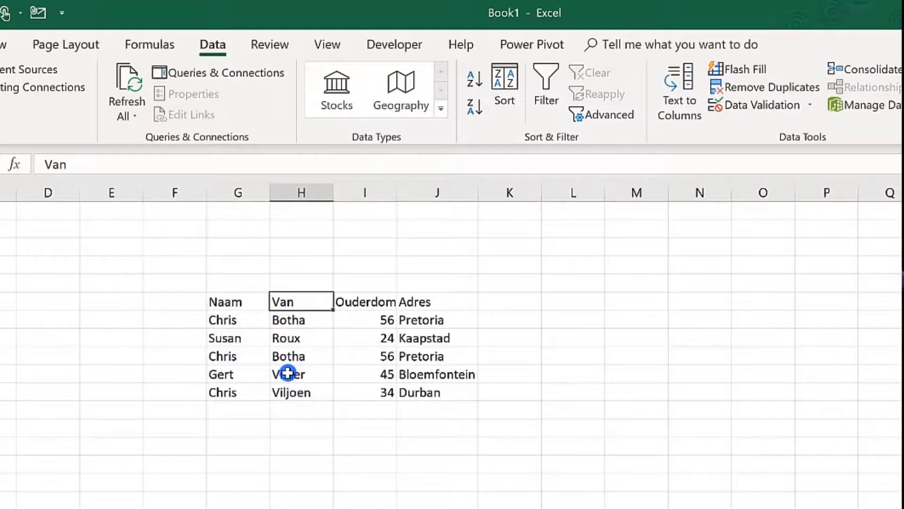
click(233, 317)
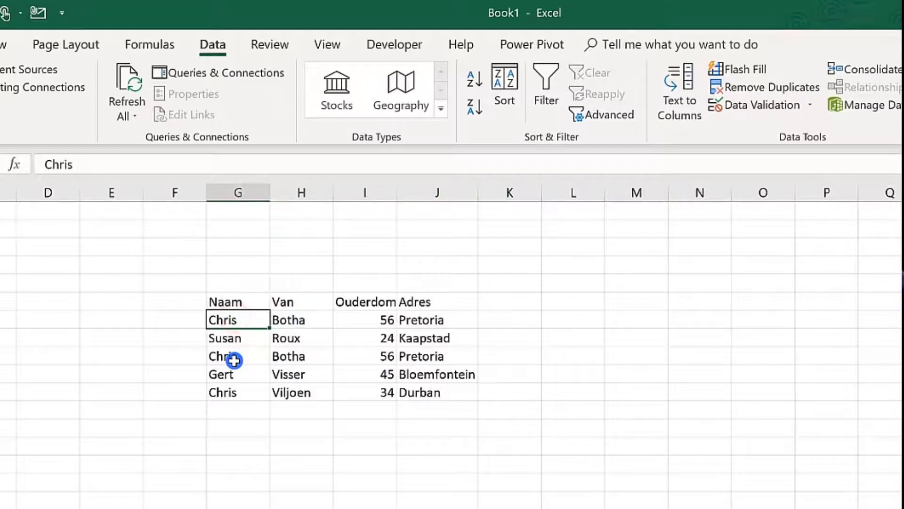
click(234, 359)
click(295, 318)
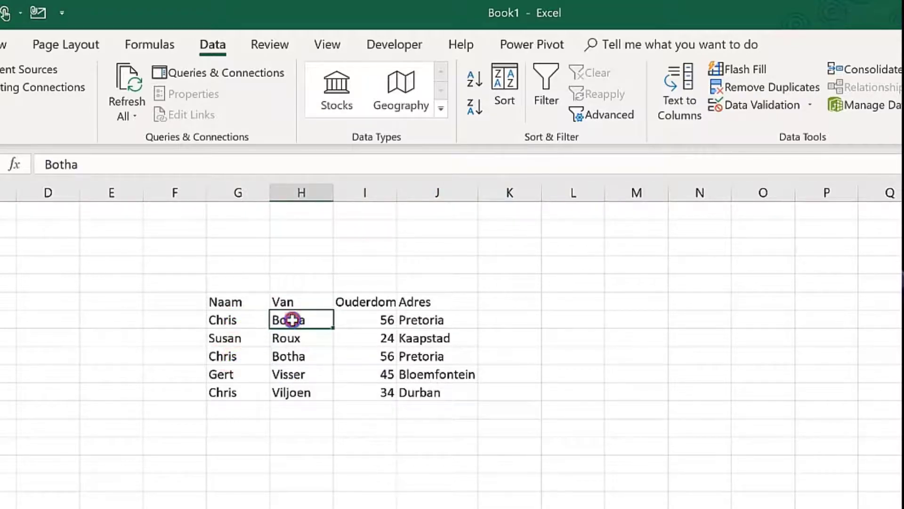
click(298, 354)
click(356, 319)
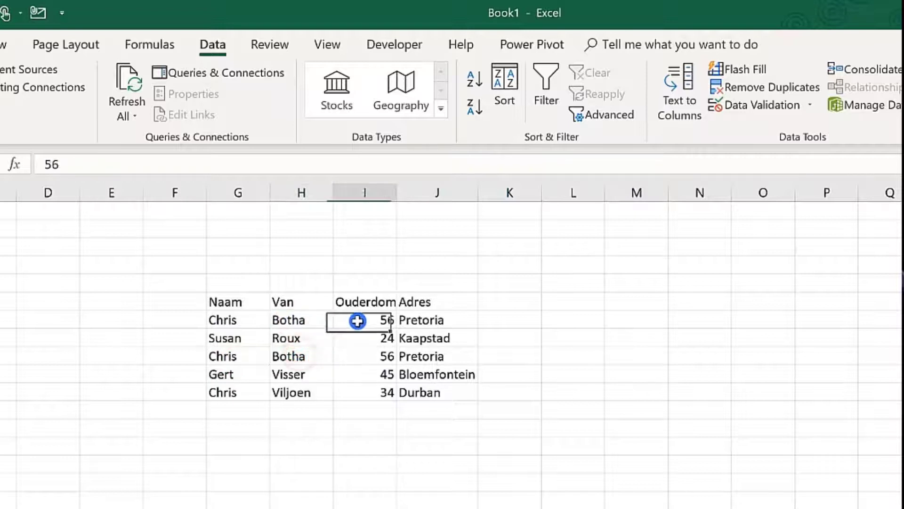
click(370, 356)
click(412, 319)
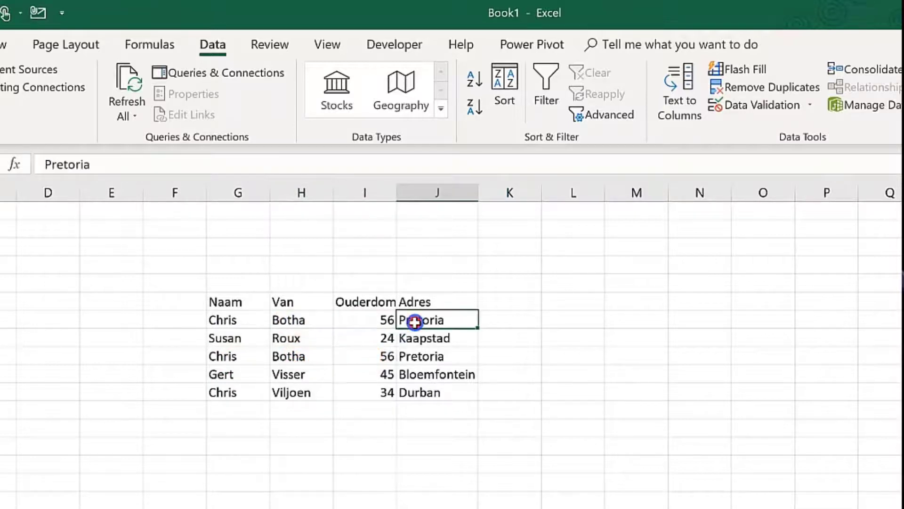
click(420, 356)
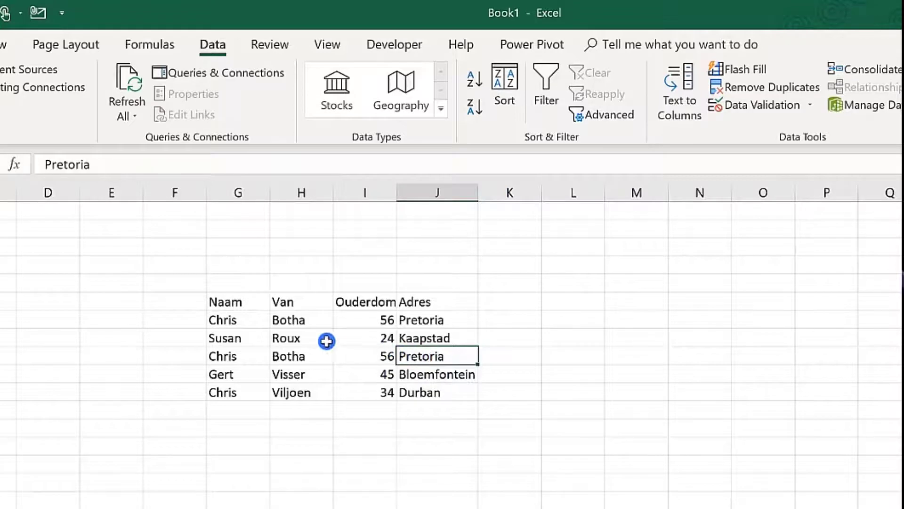
- Remove duplicate records from the table by comparing all four columns: Naam, Van, Ouderdom and Adres
click(309, 337)
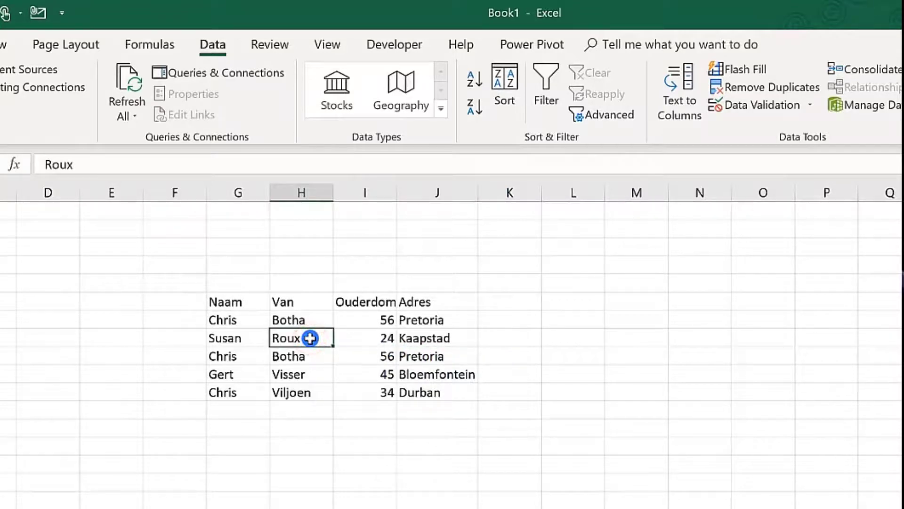
click(217, 44)
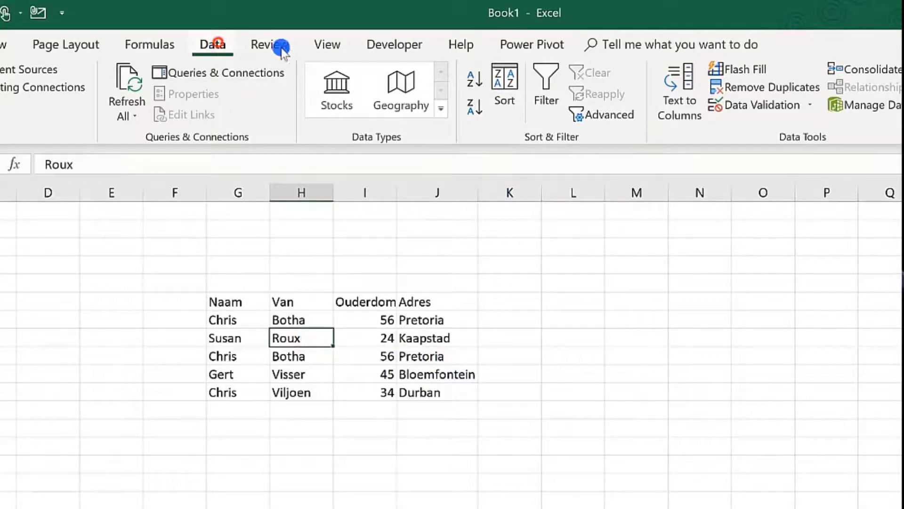
click(796, 89)
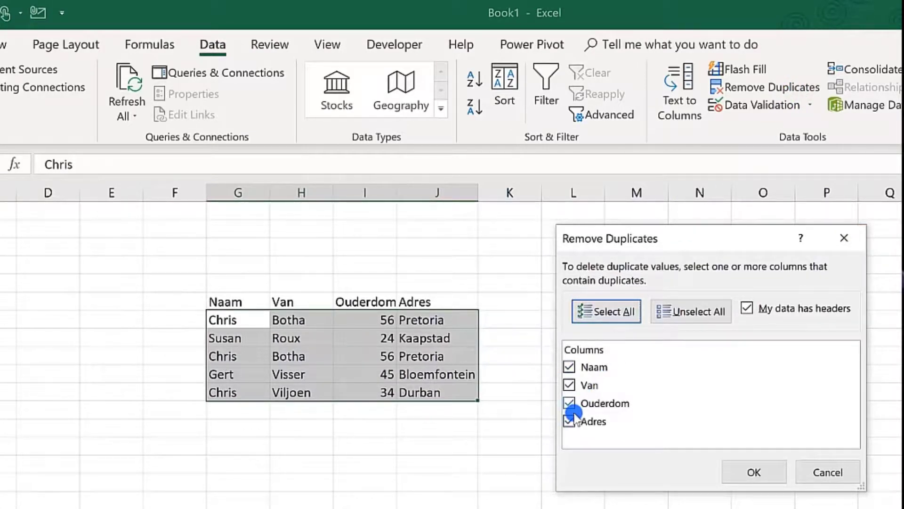
click(741, 472)
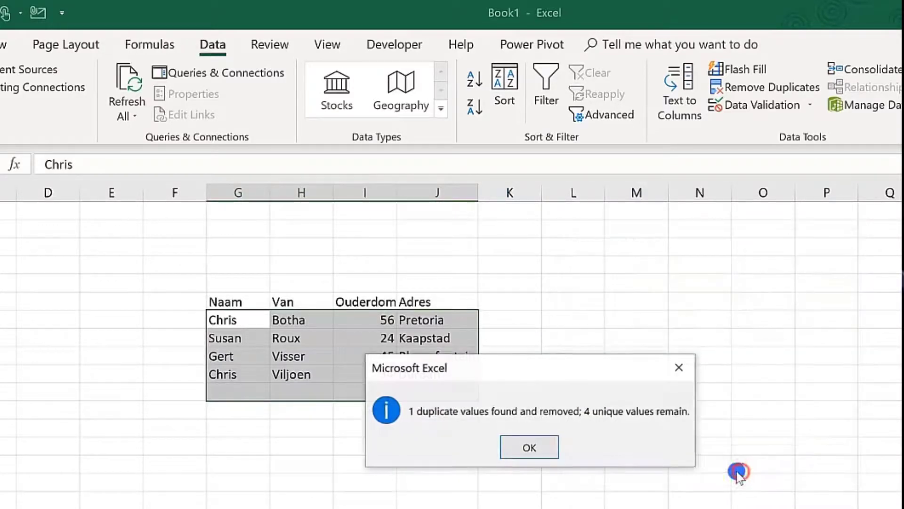
click(521, 447)
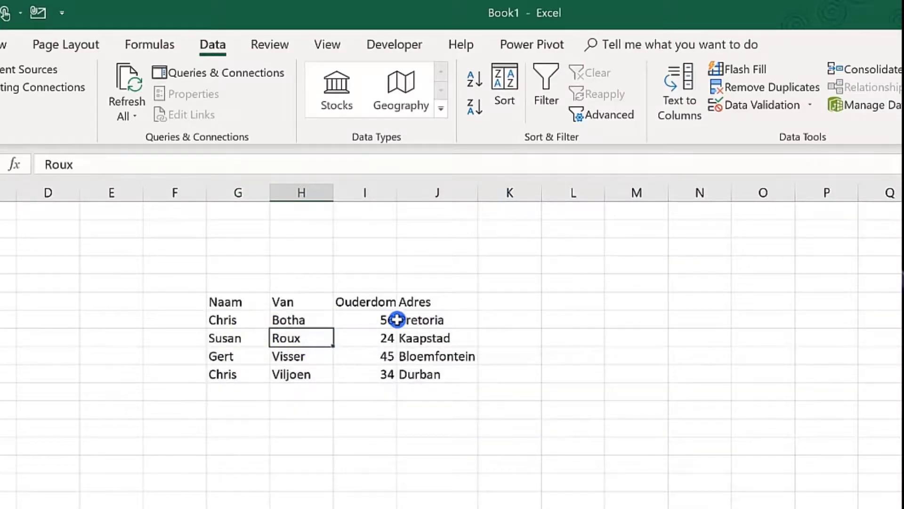
- Examine the remaining records, checking each column of the first record against the others
click(254, 374)
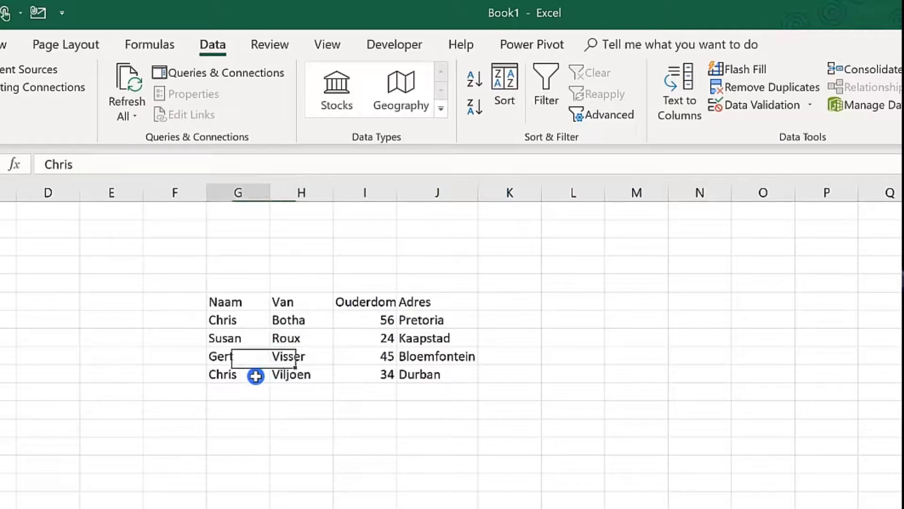
drag(237, 319, 416, 322)
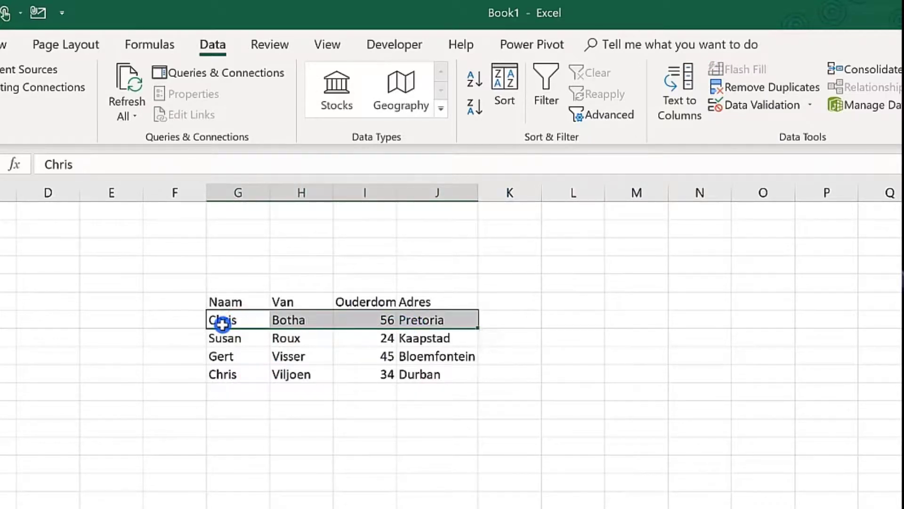
click(240, 322)
click(297, 322)
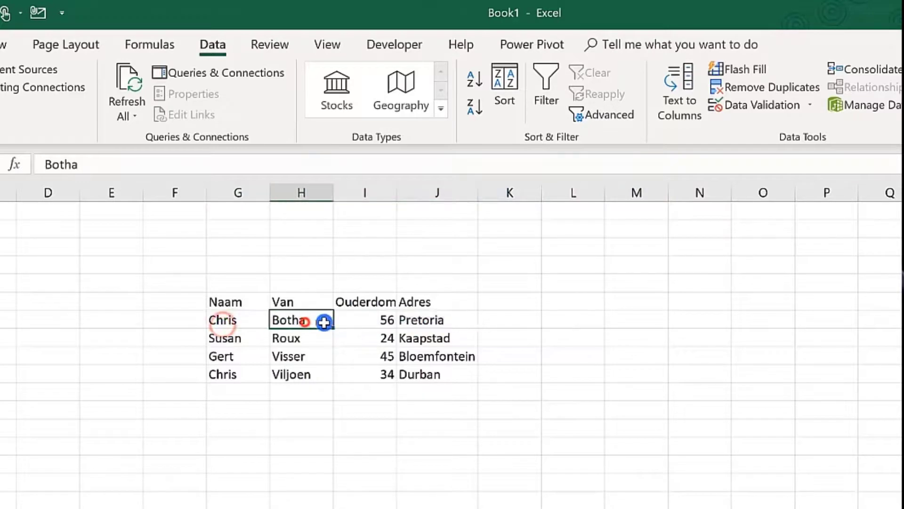
click(360, 323)
click(406, 321)
click(242, 317)
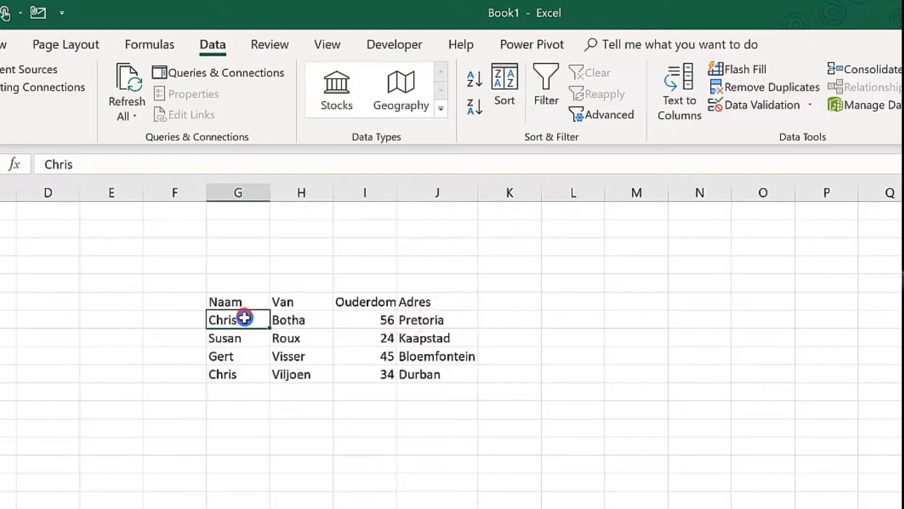
click(247, 336)
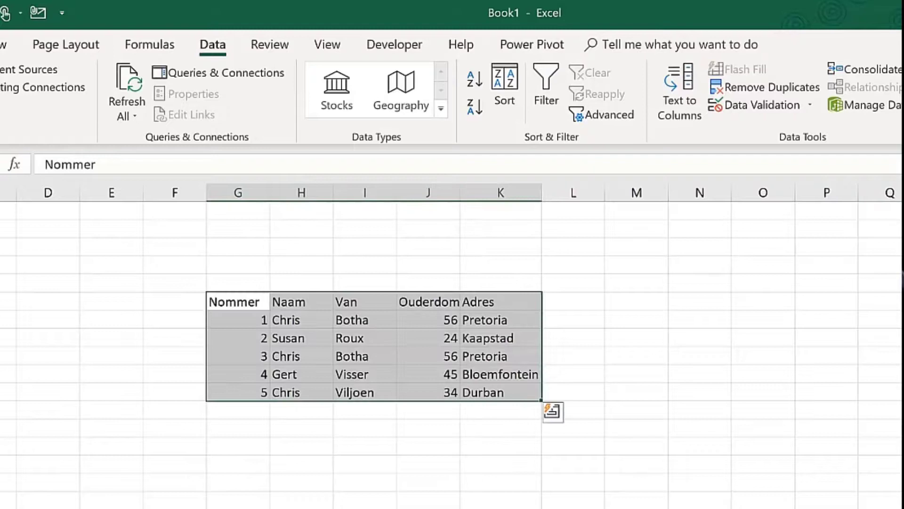
- Select the third record's Van cell in the table
click(335, 348)
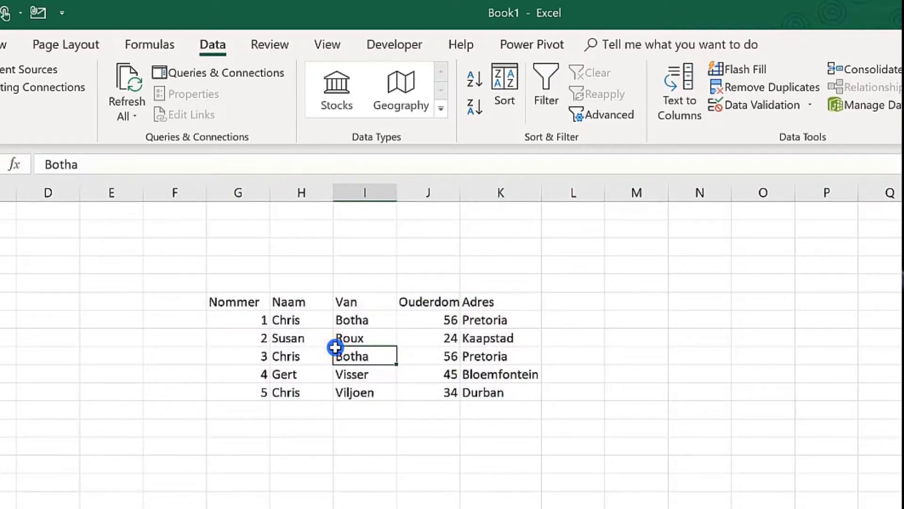